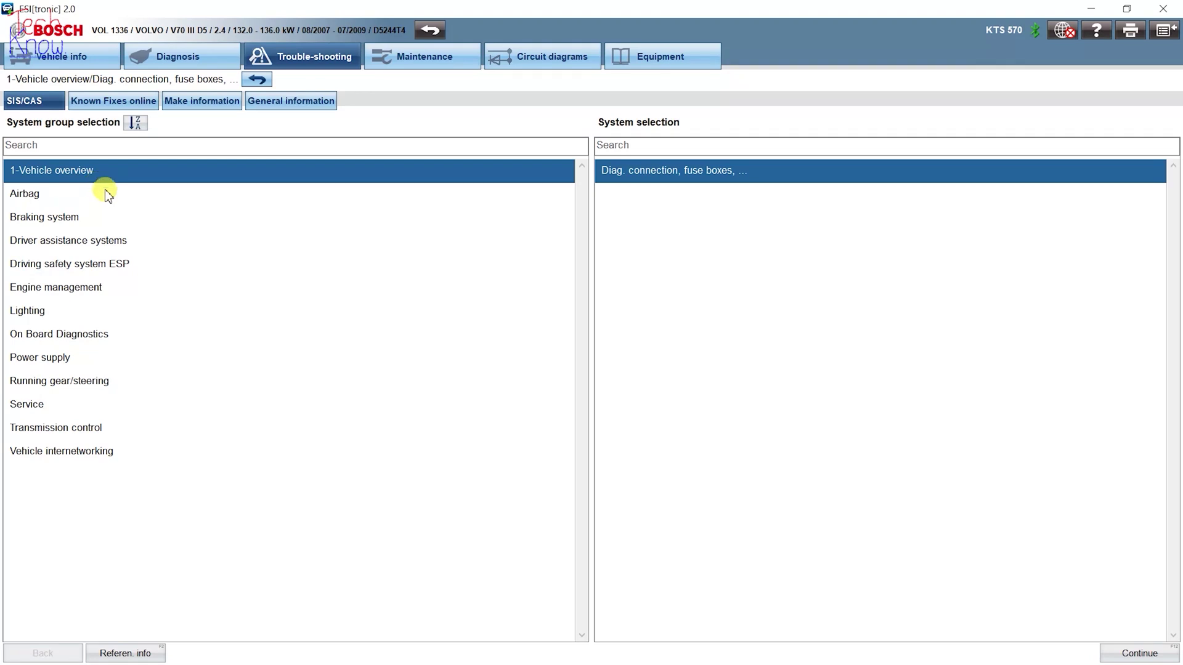
# Step: Open the EDC 16C 31 V2 system under Engine management and continue with its removal/installation instructions
pyautogui.click(86, 294)
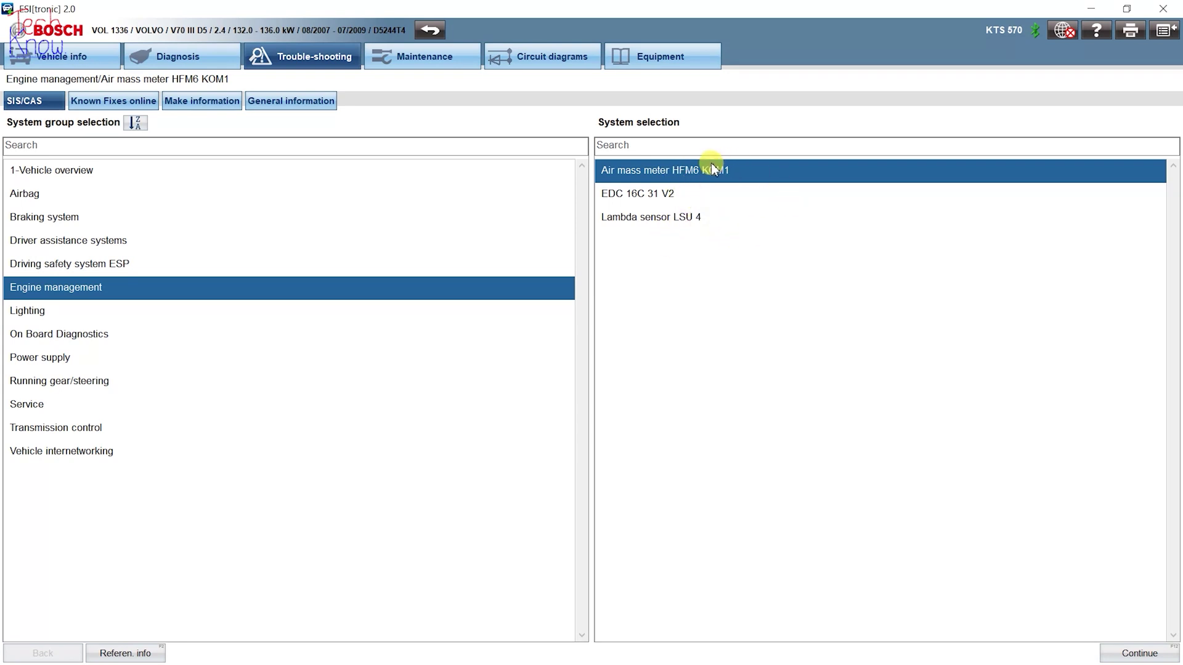
pyautogui.click(608, 196)
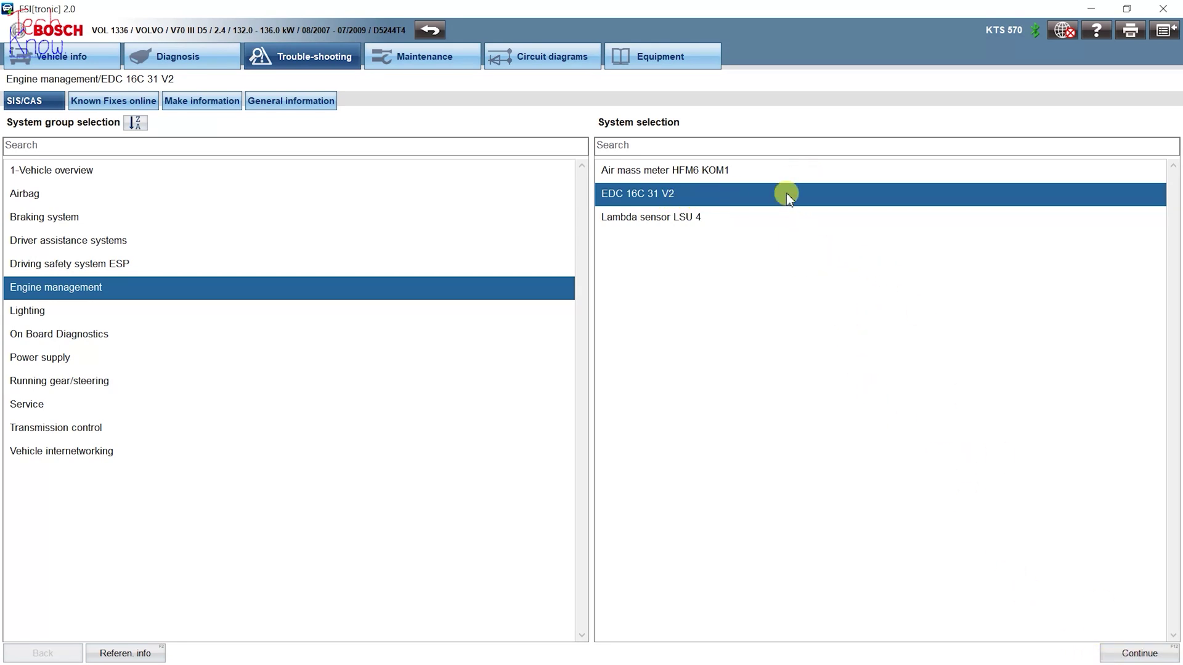
pyautogui.click(1139, 653)
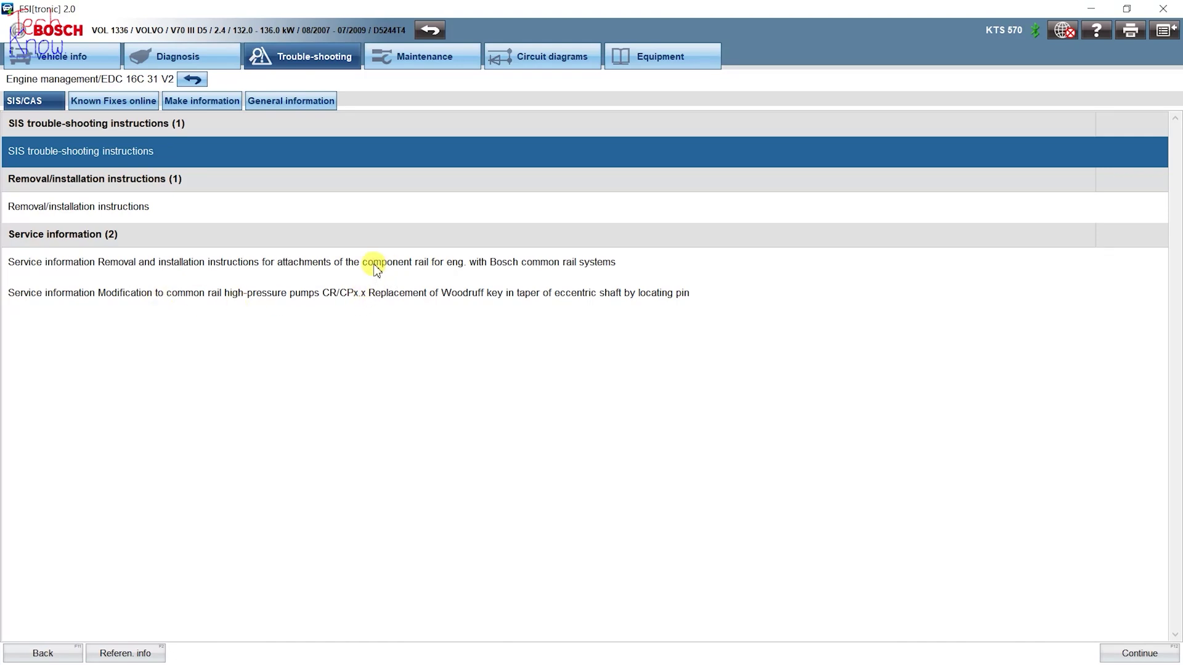
pyautogui.click(33, 209)
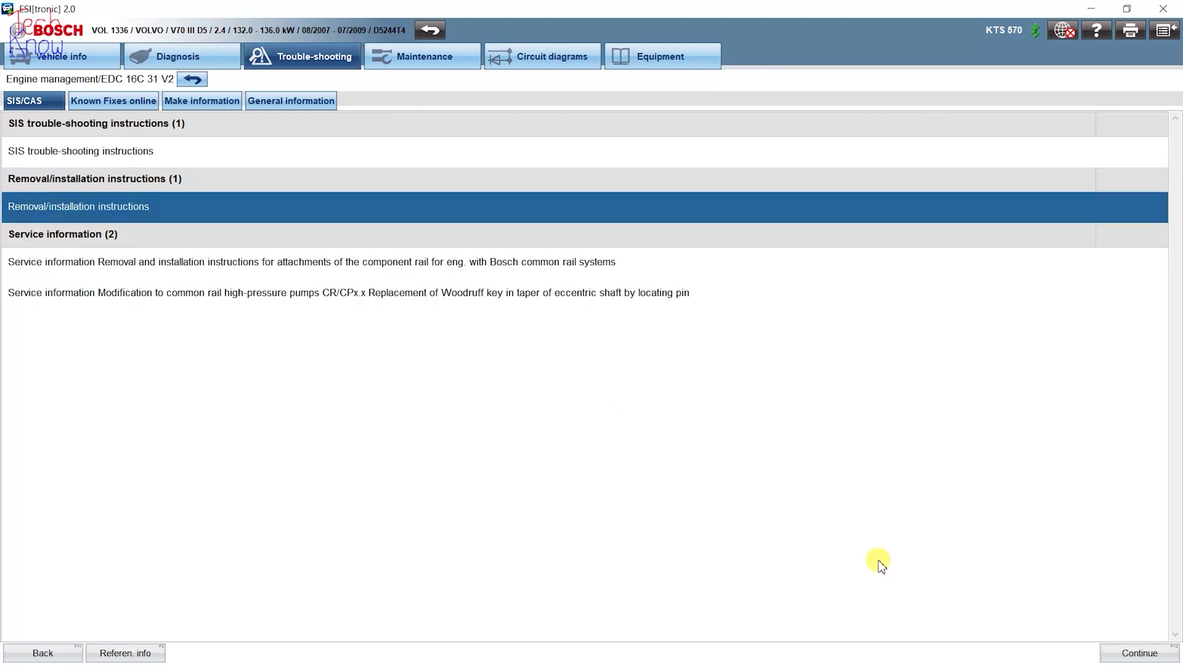
pyautogui.click(1152, 655)
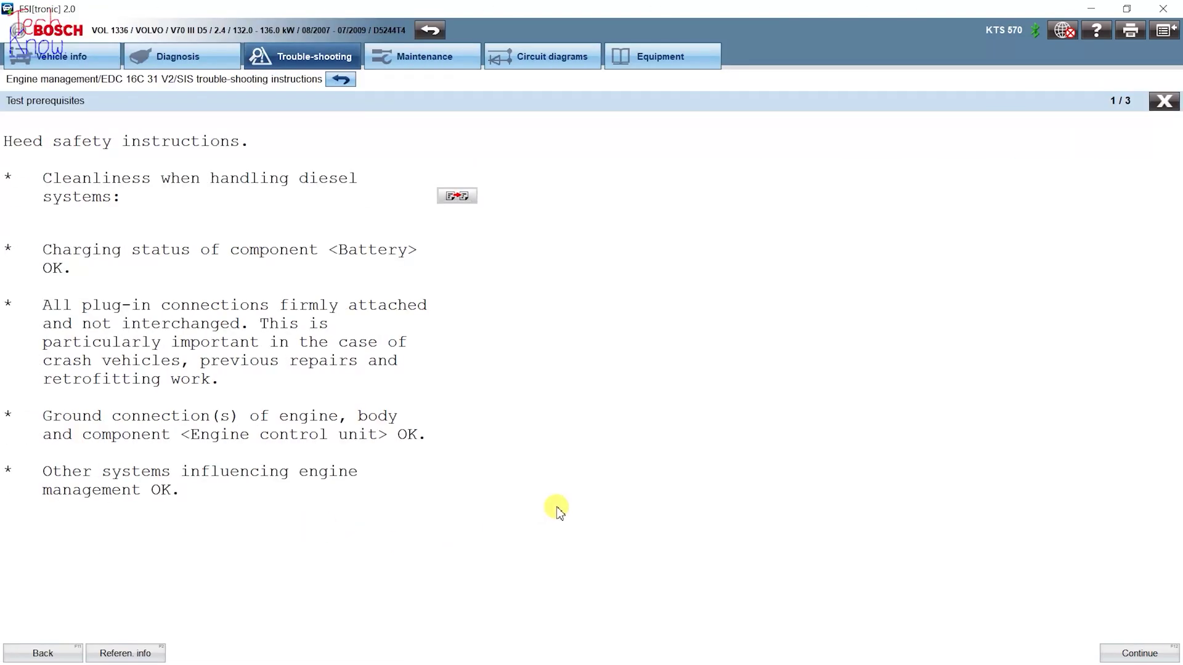
# Step: Read all three pages of the test prerequisites and return to the section selection
pyautogui.click(1135, 656)
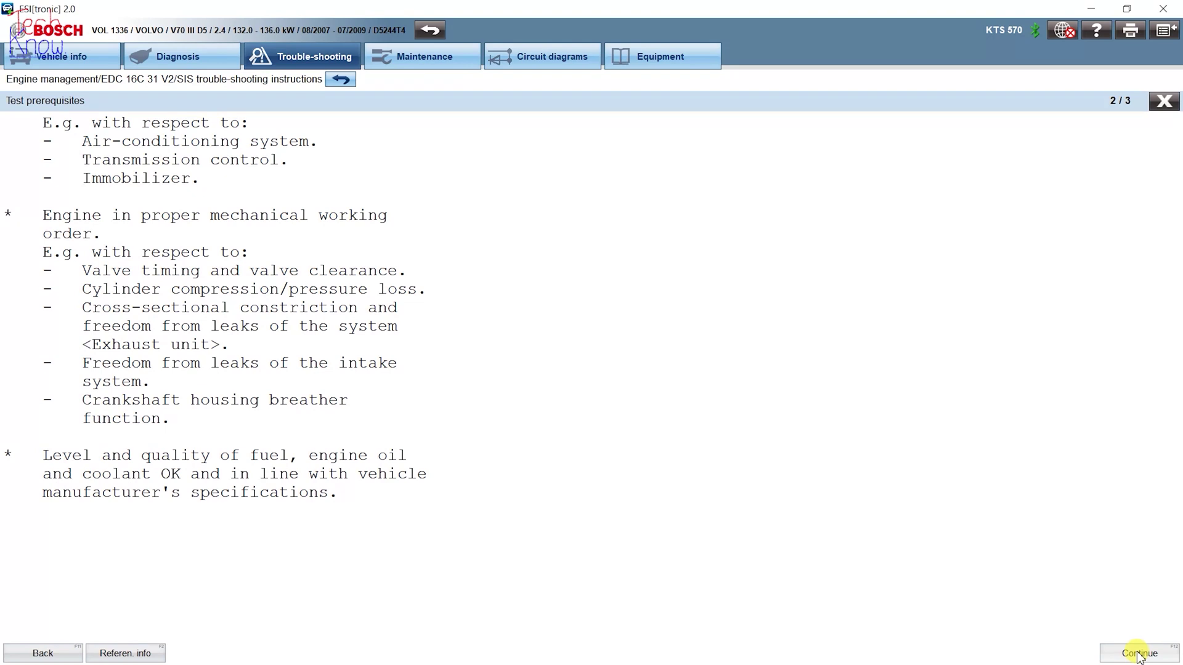
pyautogui.click(1138, 654)
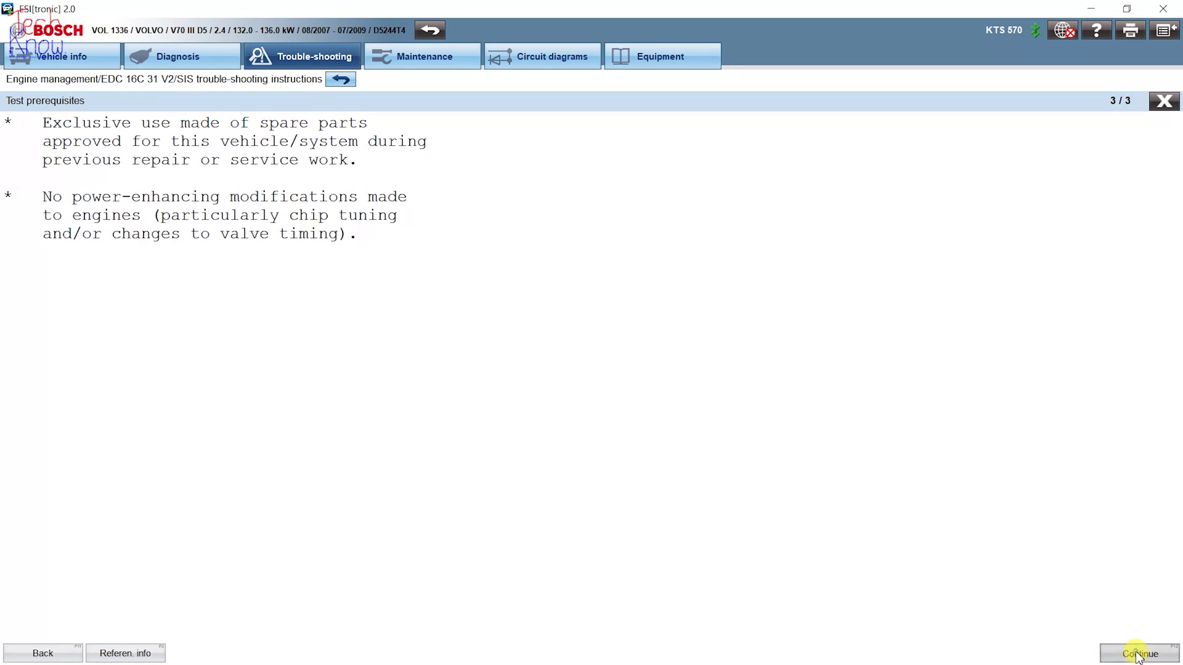
pyautogui.click(1138, 654)
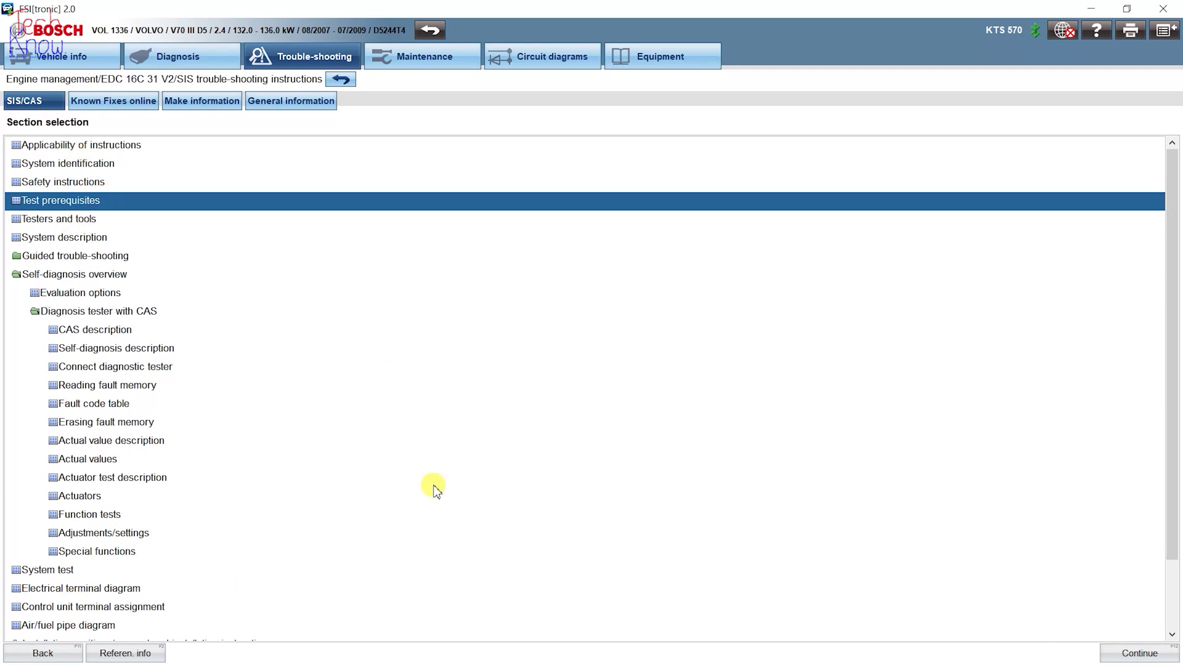
# Step: Read the Testers and tools section including the linked diagnostic tester note, marking that note as processed
pyautogui.doubleClick(62, 220)
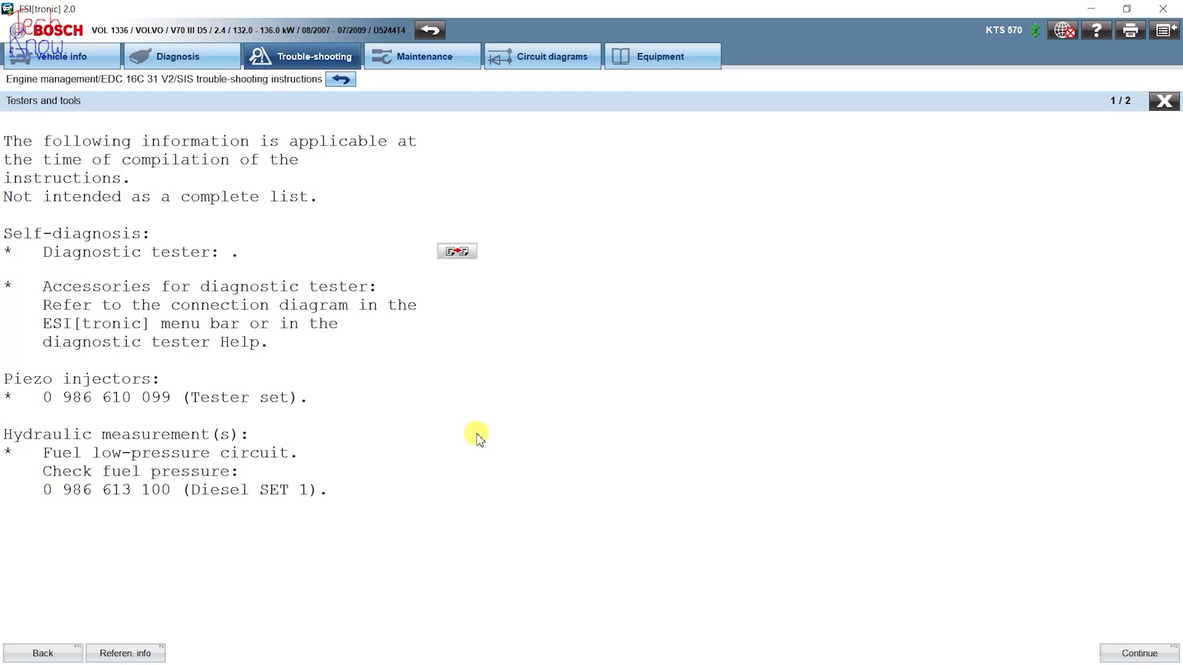
pyautogui.click(457, 252)
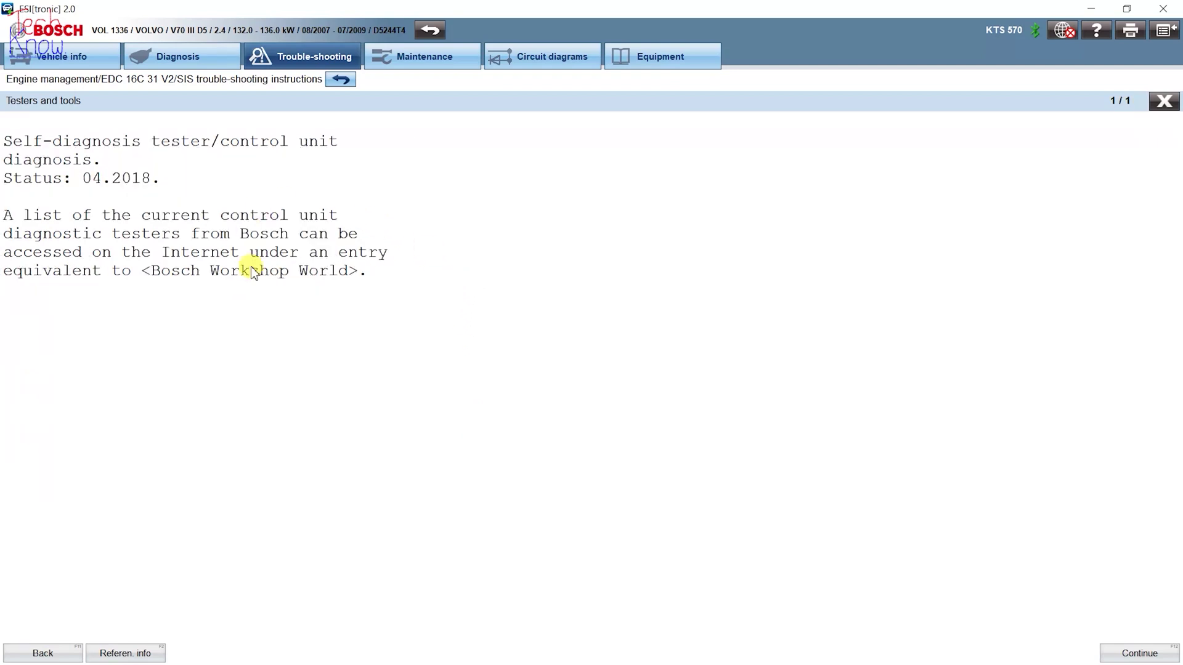
pyautogui.click(1133, 654)
pyautogui.click(607, 410)
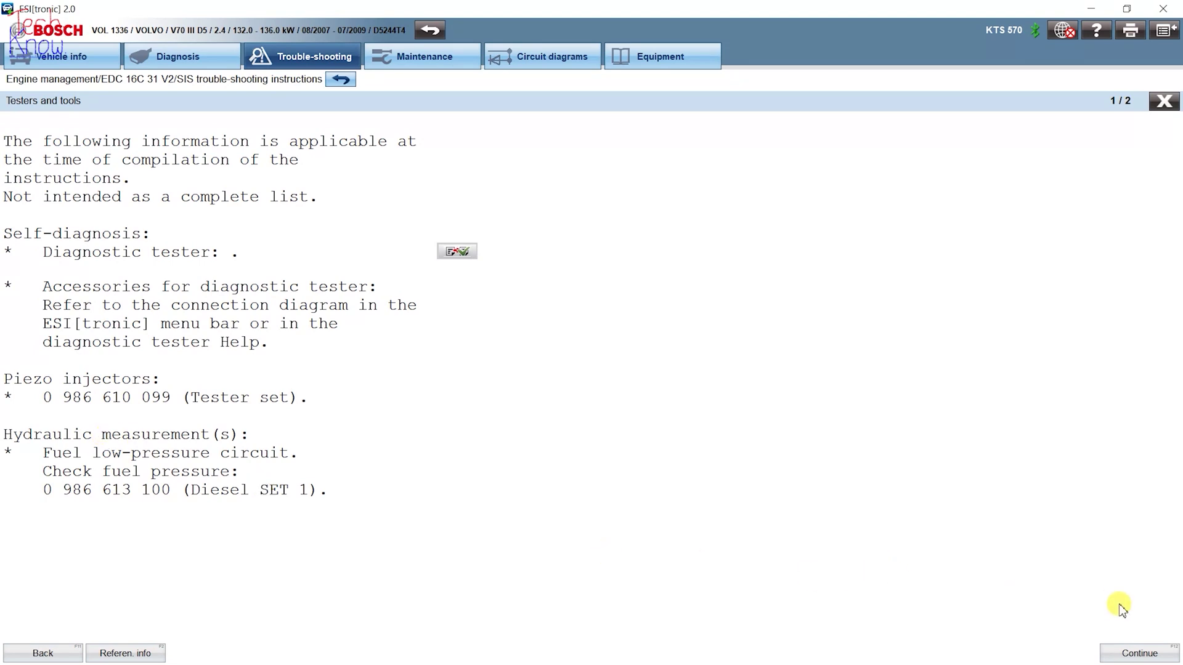
pyautogui.click(1147, 658)
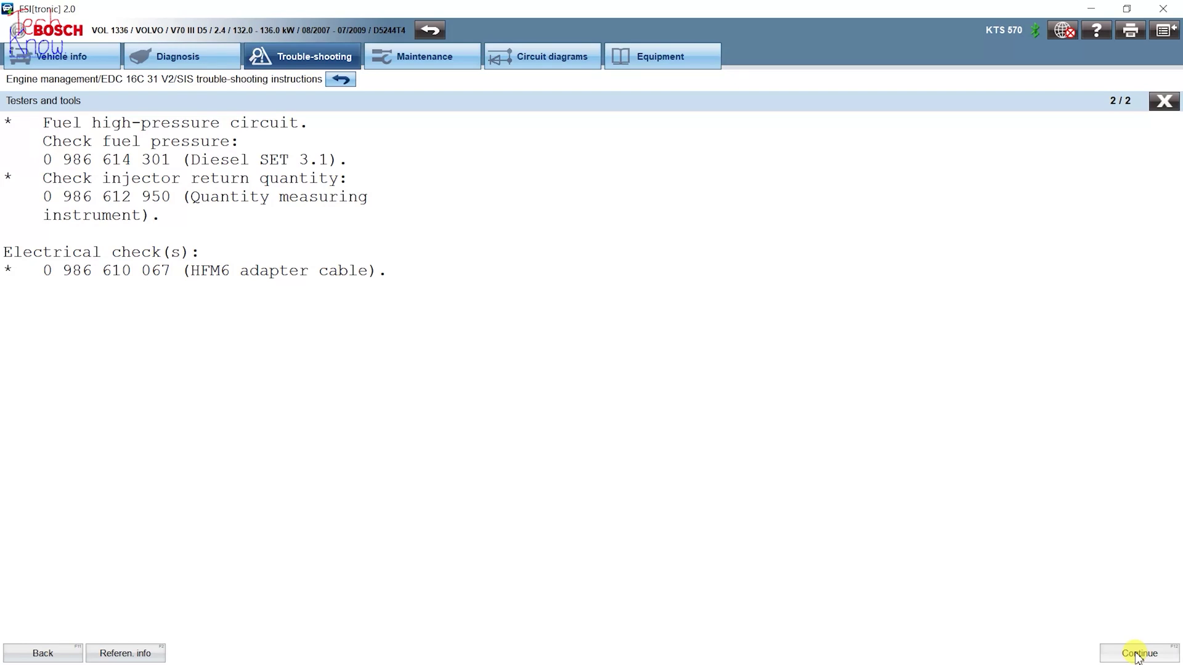
pyautogui.click(1138, 654)
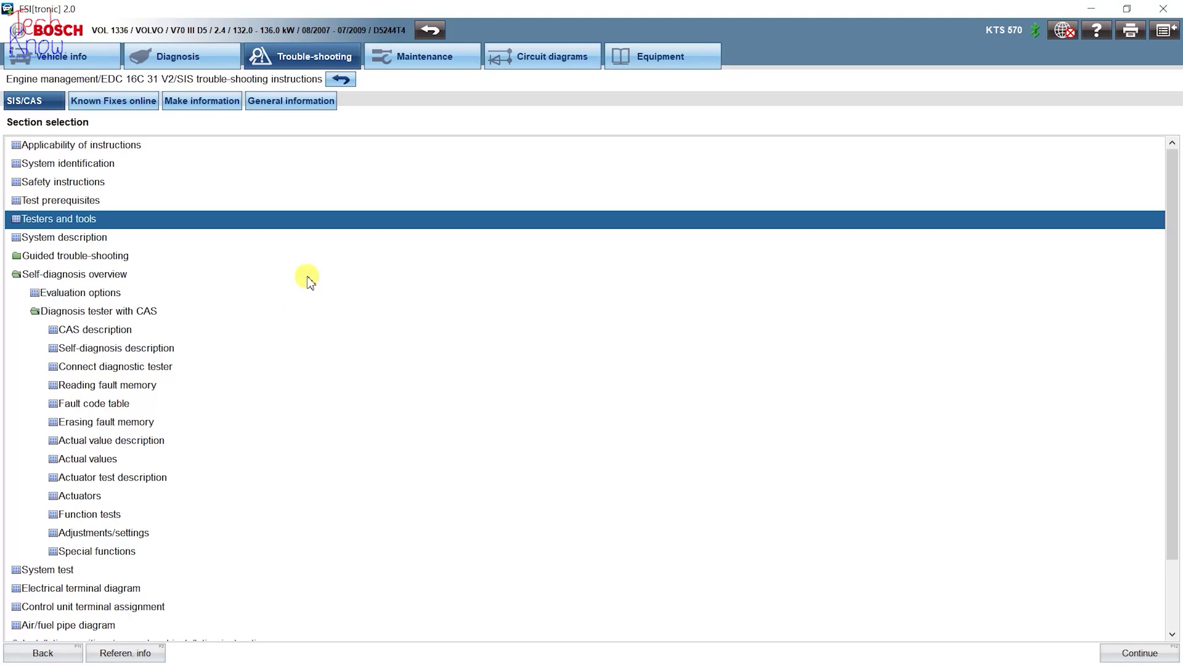
# Step: Read the first two pages of the System description and follow the link to the engine control unit description
pyautogui.doubleClick(48, 238)
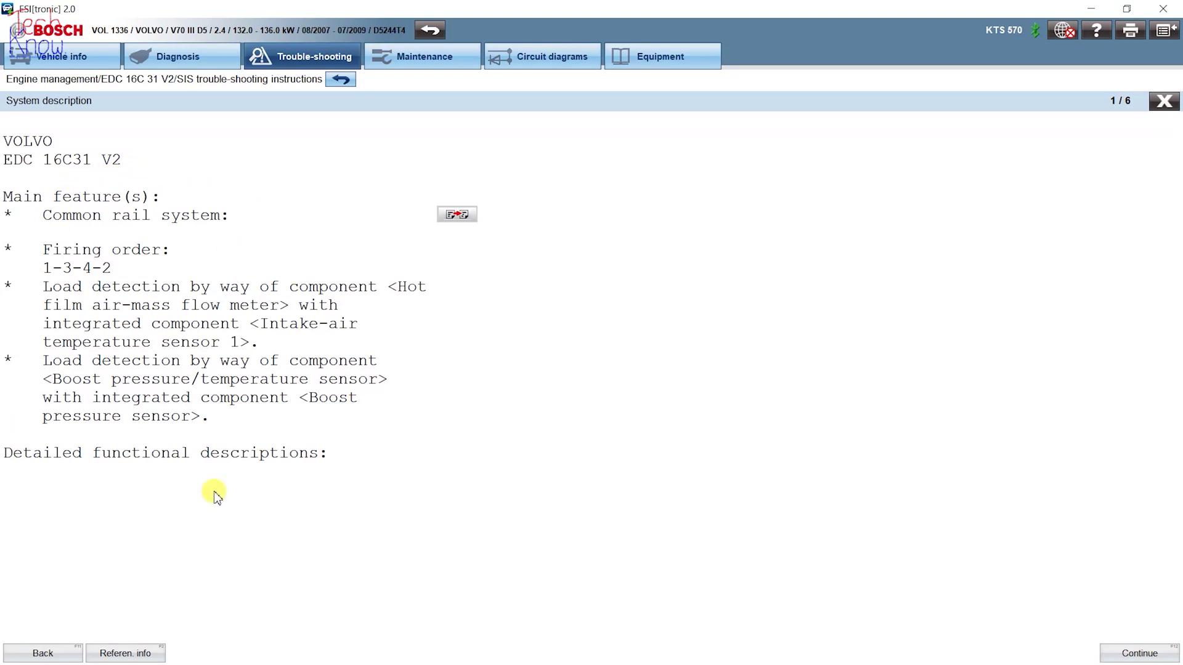
pyautogui.click(1153, 656)
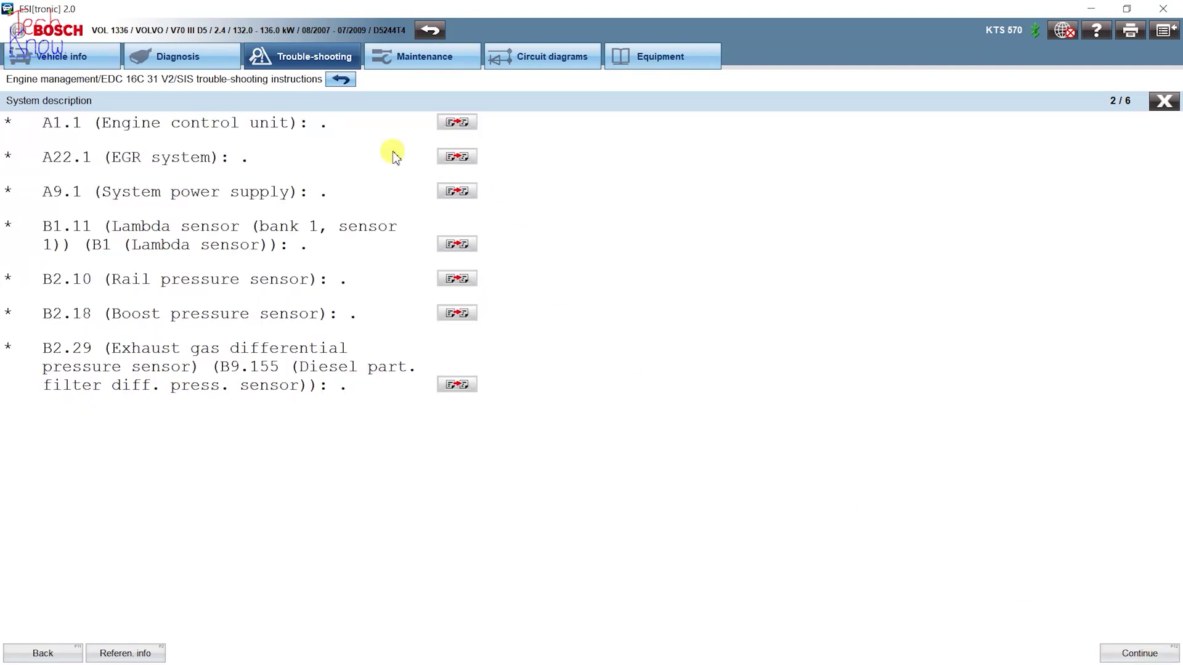
pyautogui.click(450, 125)
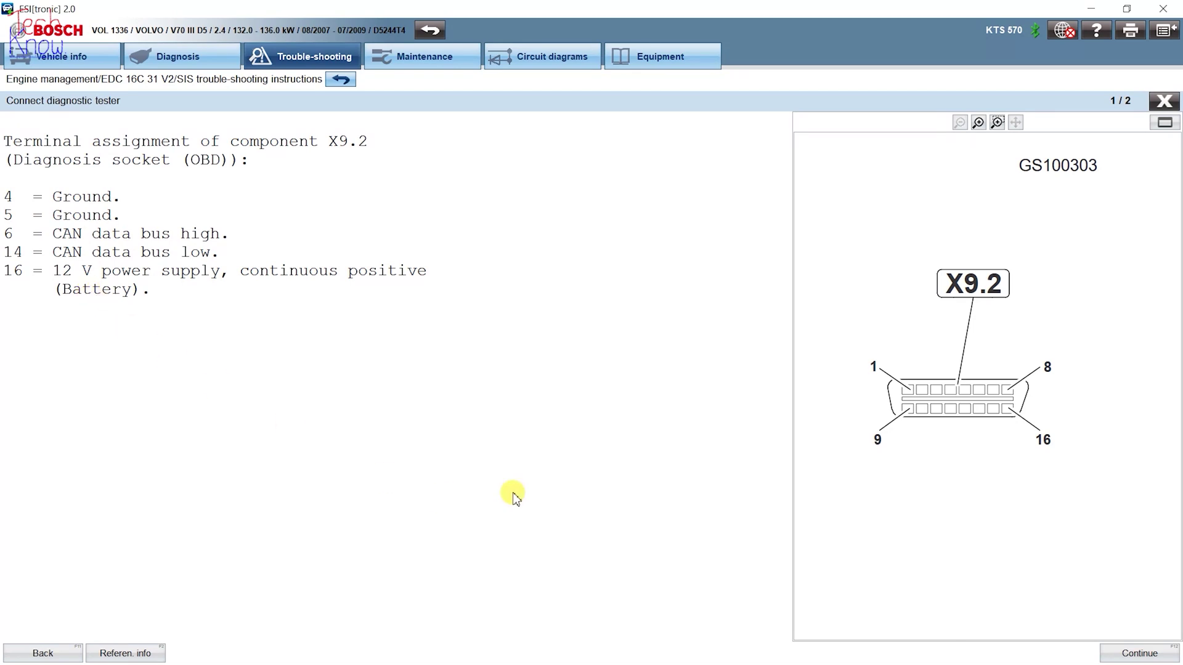
# Step: Review the diagnostic tester connection instructions and the OBD socket's installation position, marking the installation position as processed
pyautogui.click(1139, 653)
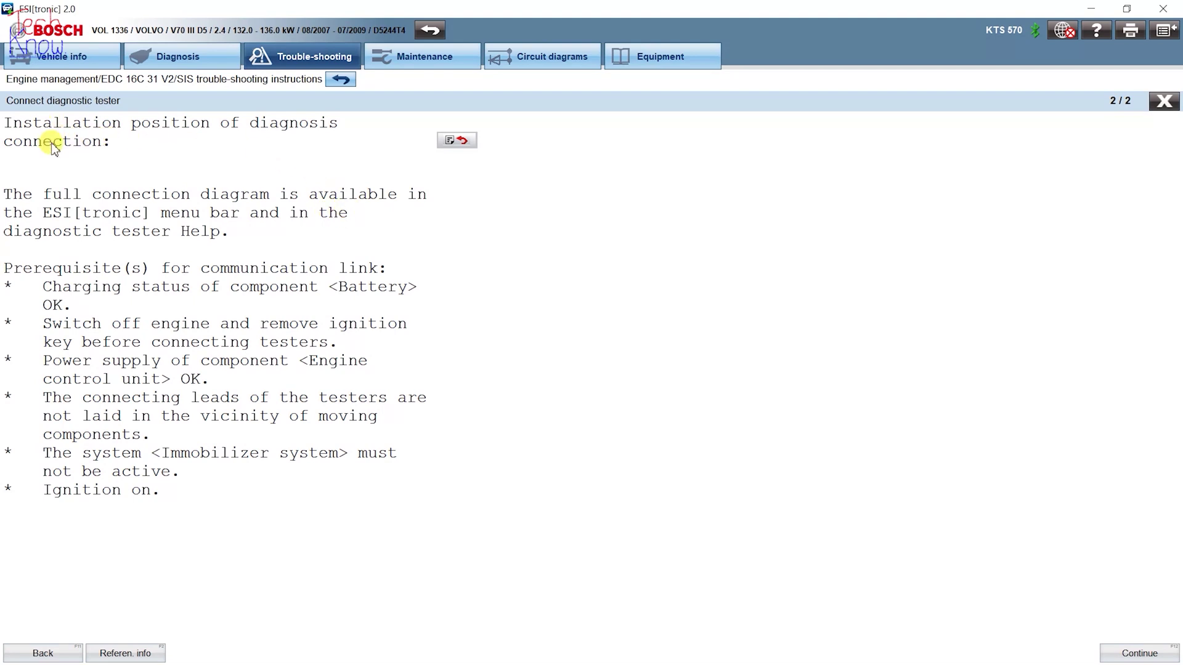
pyautogui.click(455, 140)
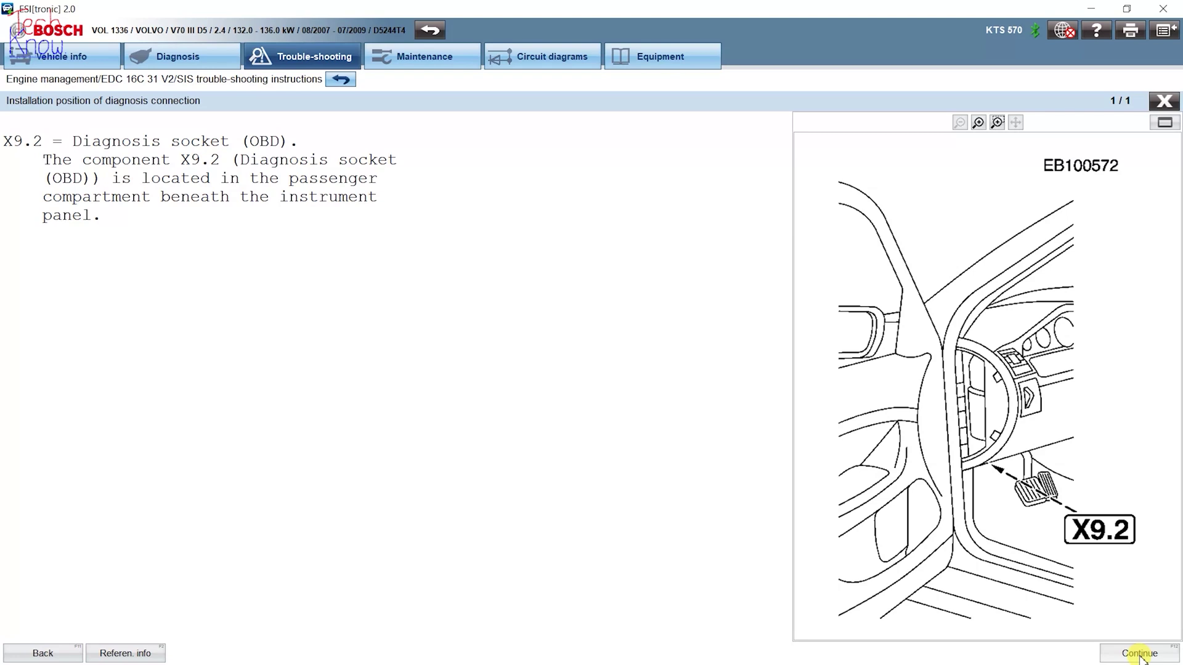
pyautogui.click(1138, 654)
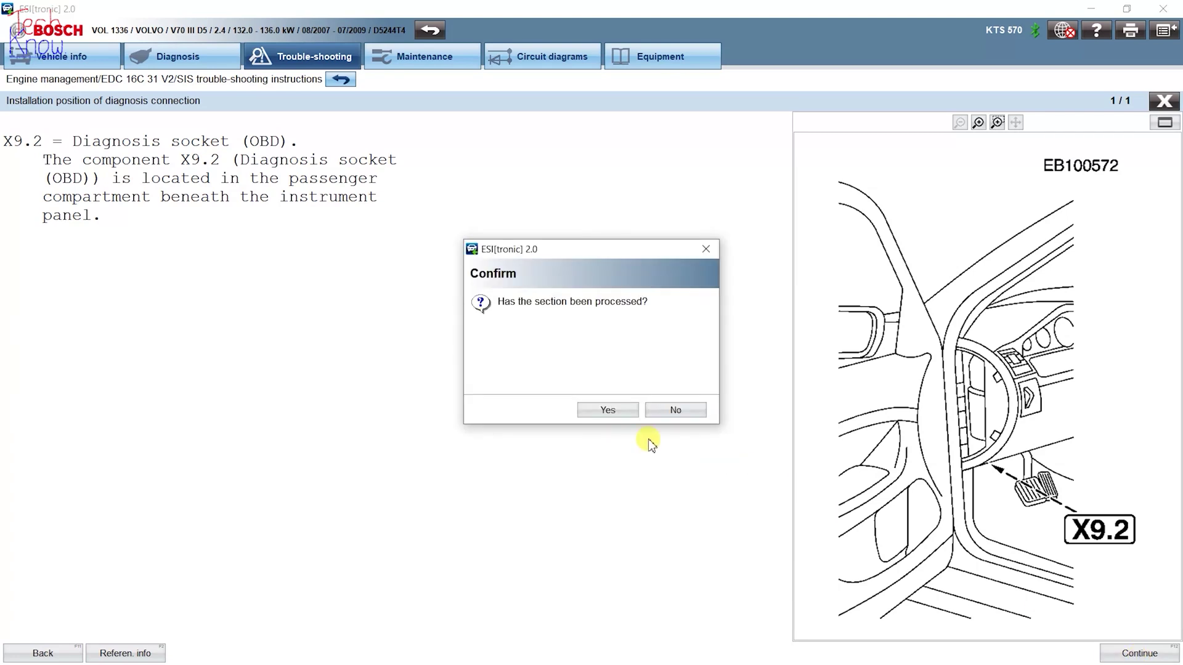
pyautogui.click(619, 412)
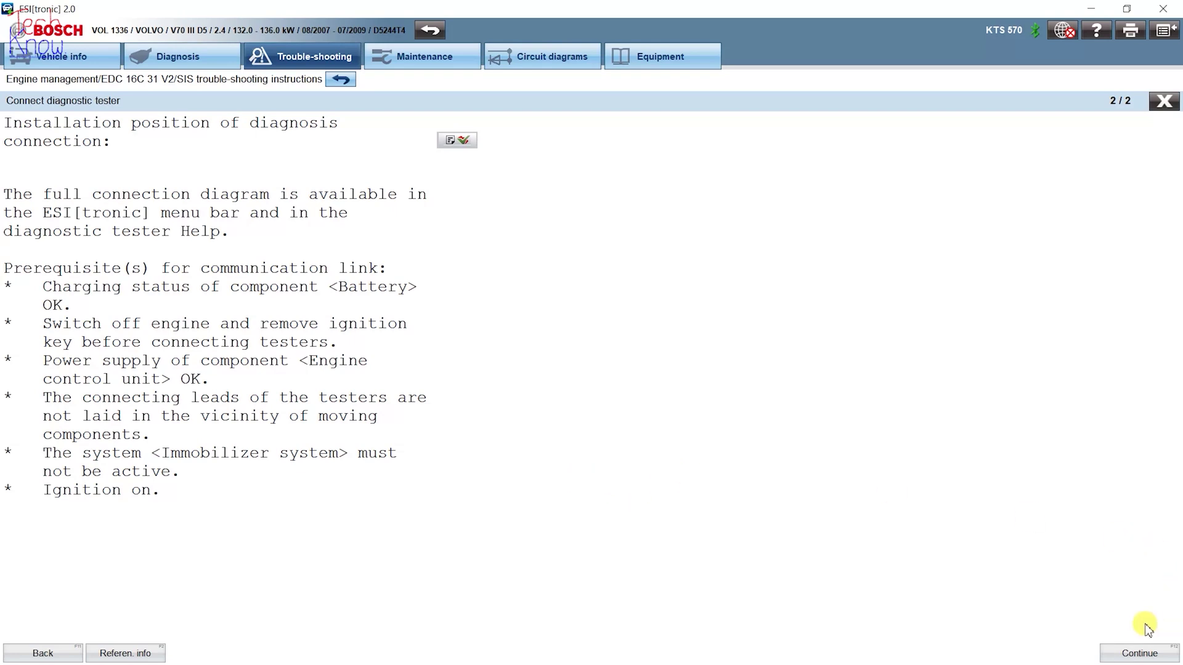
pyautogui.click(1139, 654)
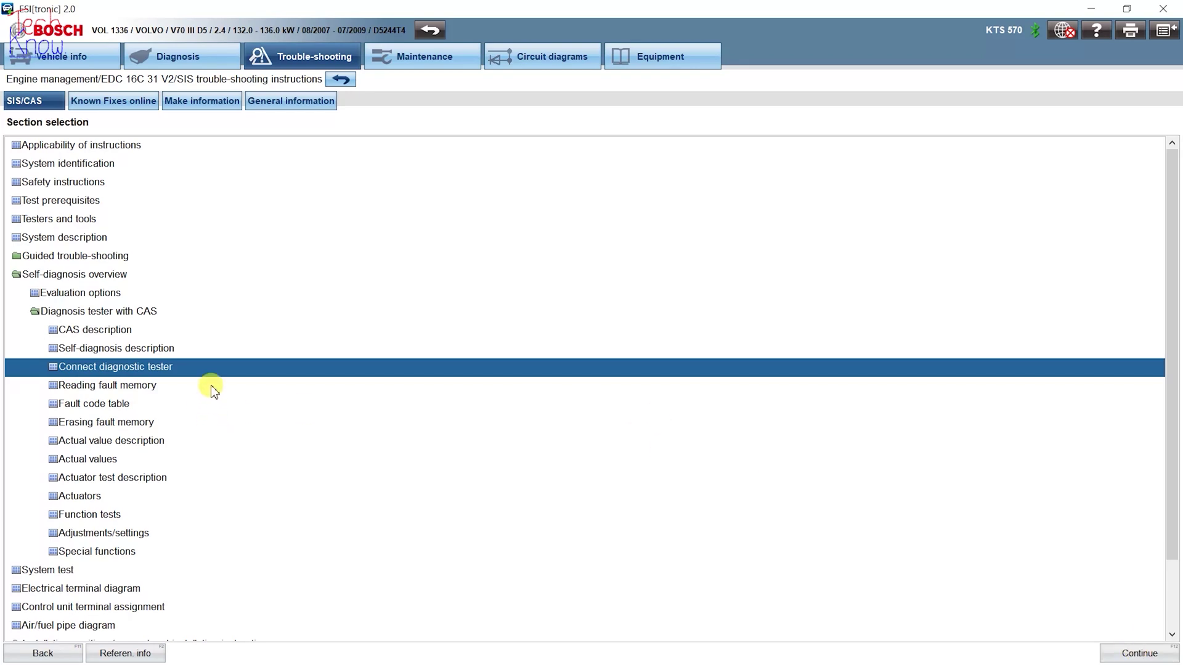
# Step: Read the fault memory of the engine control unit and return to the section selection
pyautogui.click(84, 387)
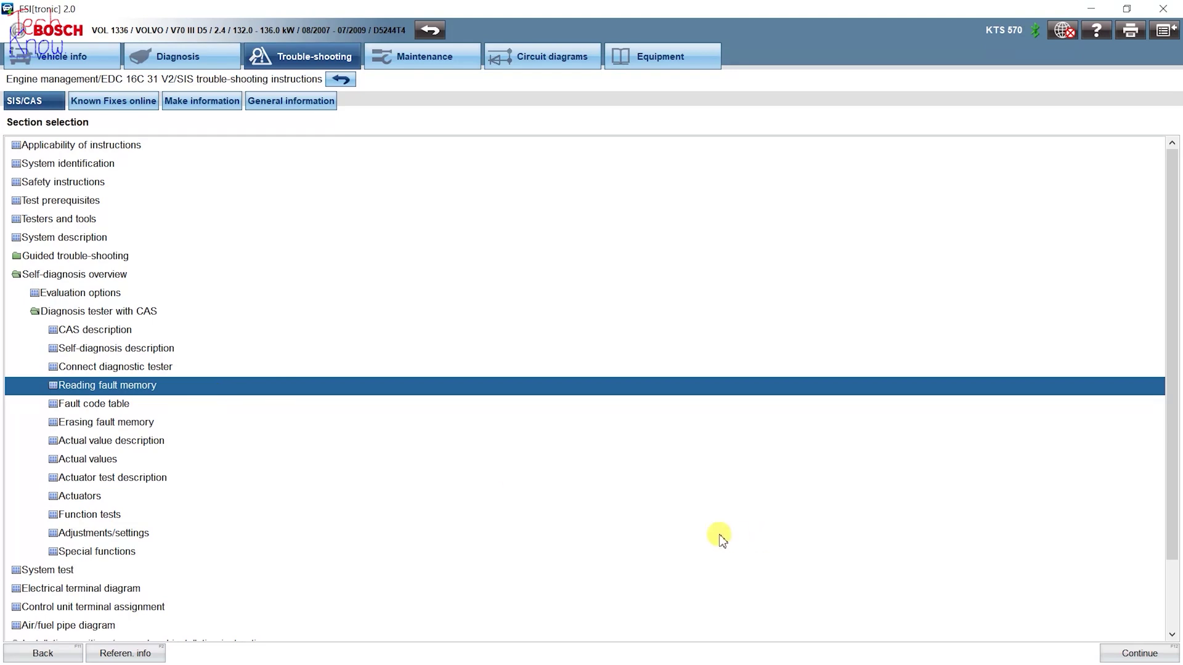
pyautogui.click(1153, 659)
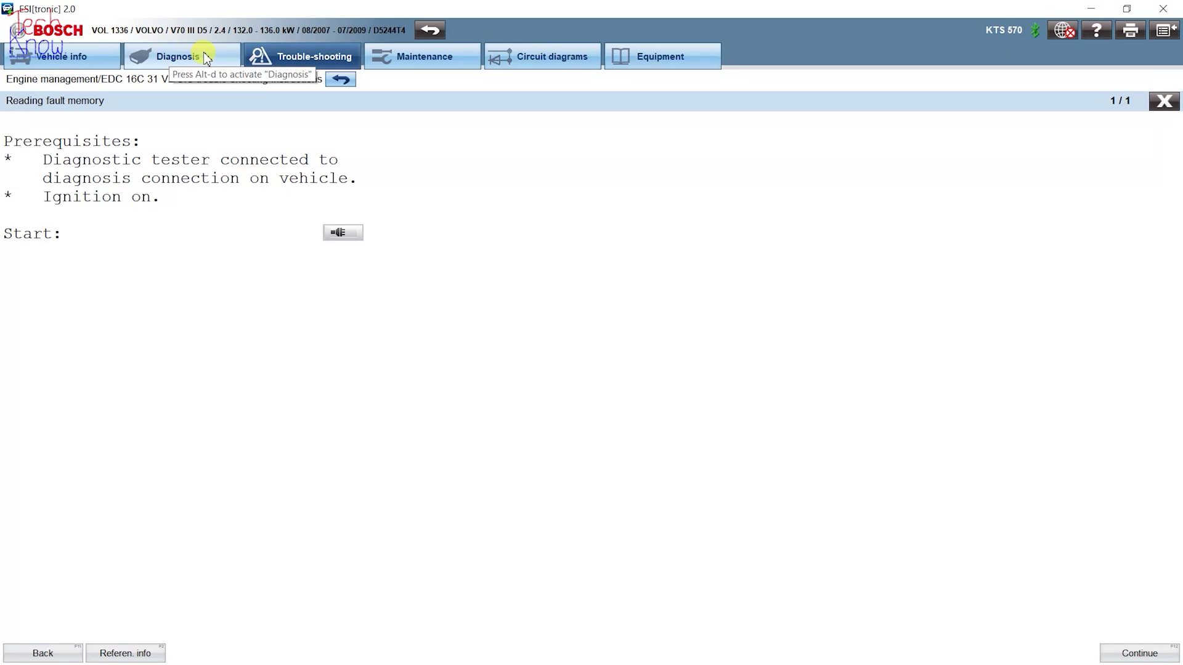
pyautogui.click(339, 233)
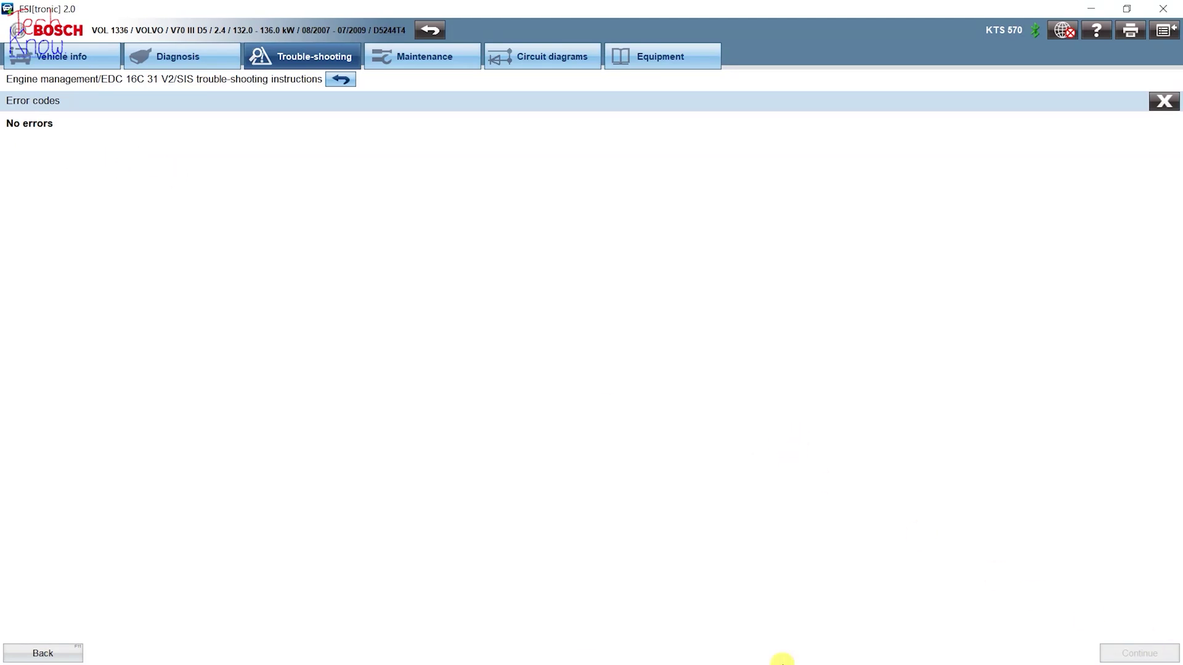
pyautogui.click(44, 654)
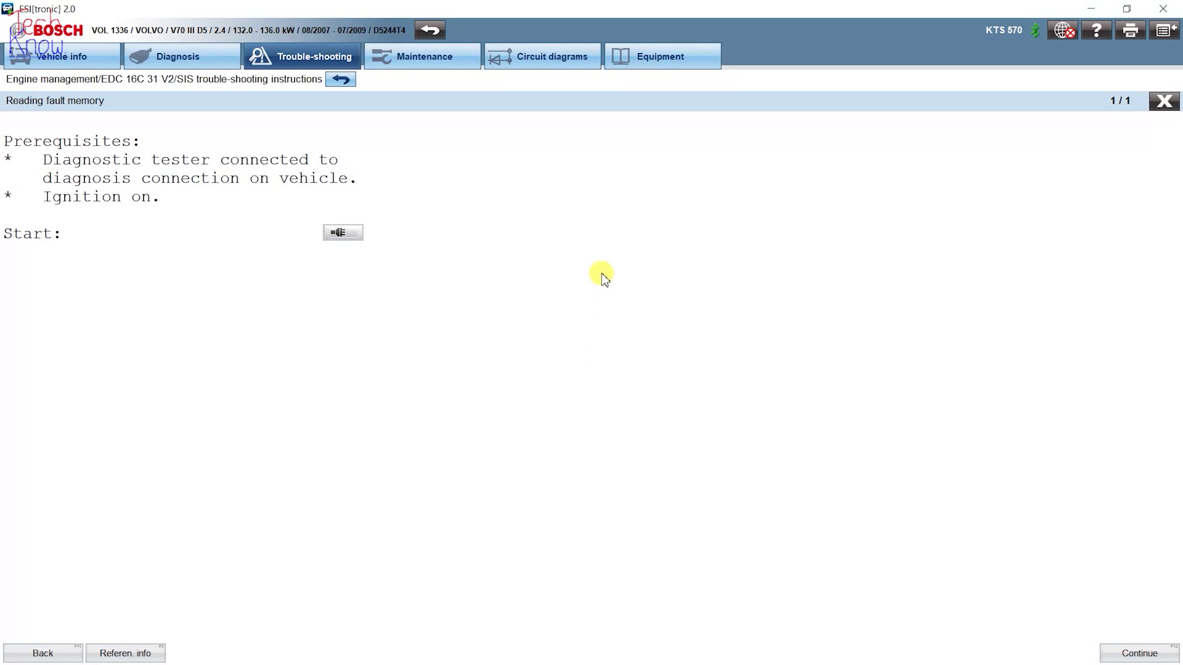
pyautogui.click(40, 655)
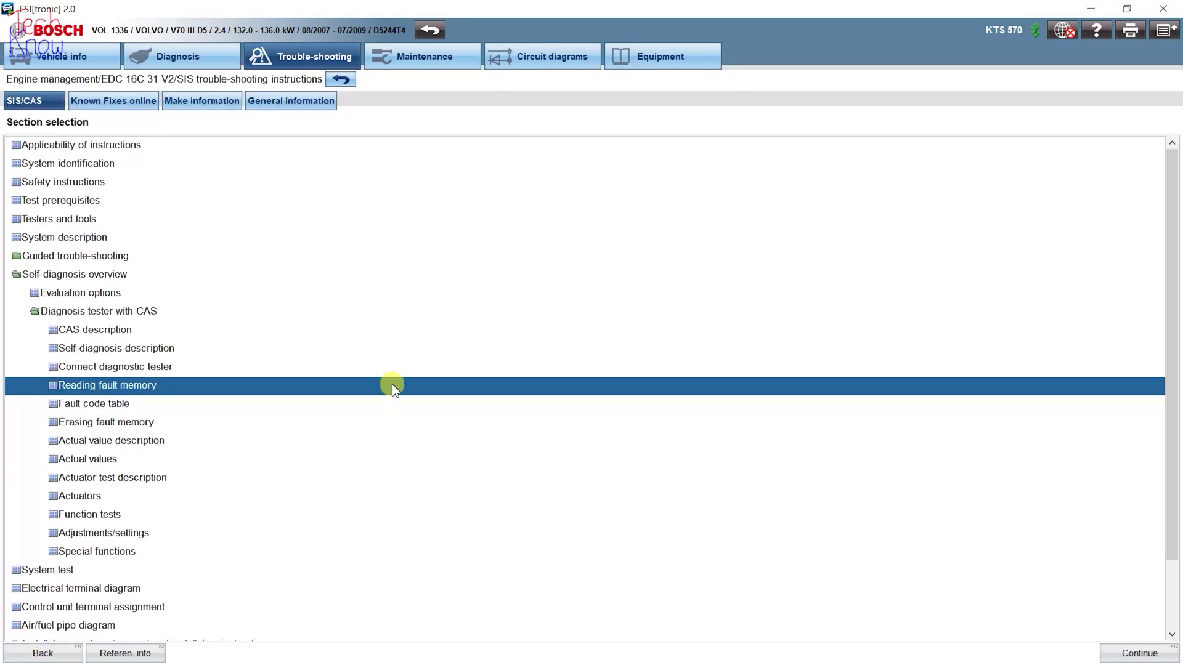
# Step: Examine the fault code table for the listed codes, components and fault descriptions
pyautogui.click(85, 406)
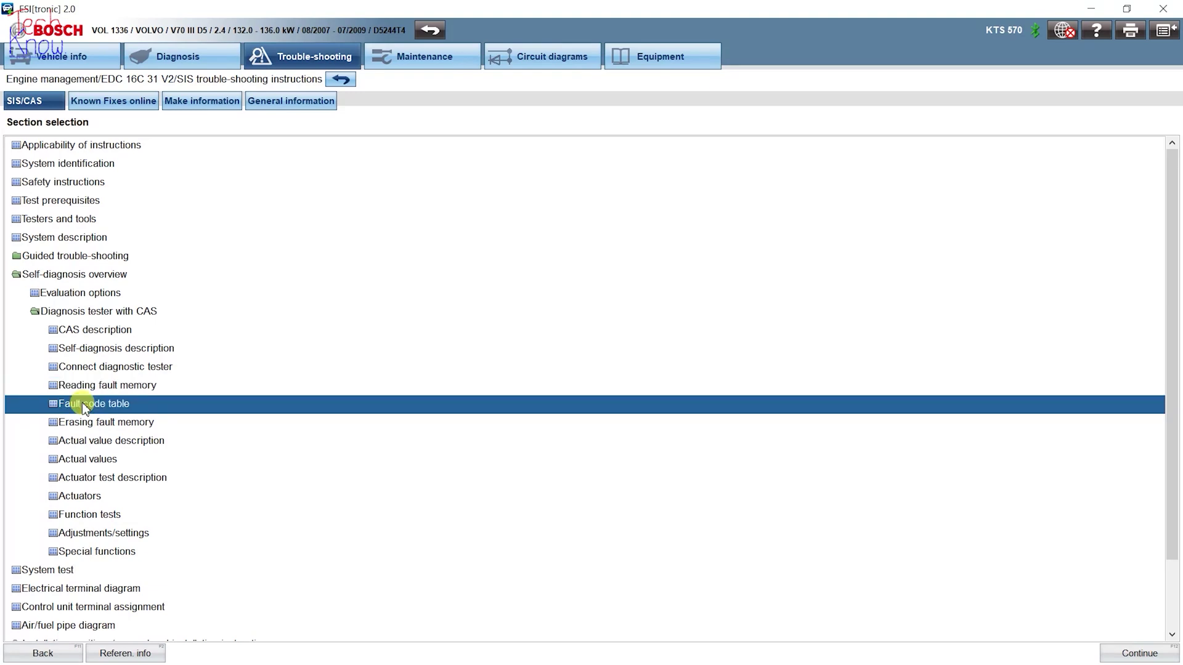
pyautogui.doubleClick(162, 408)
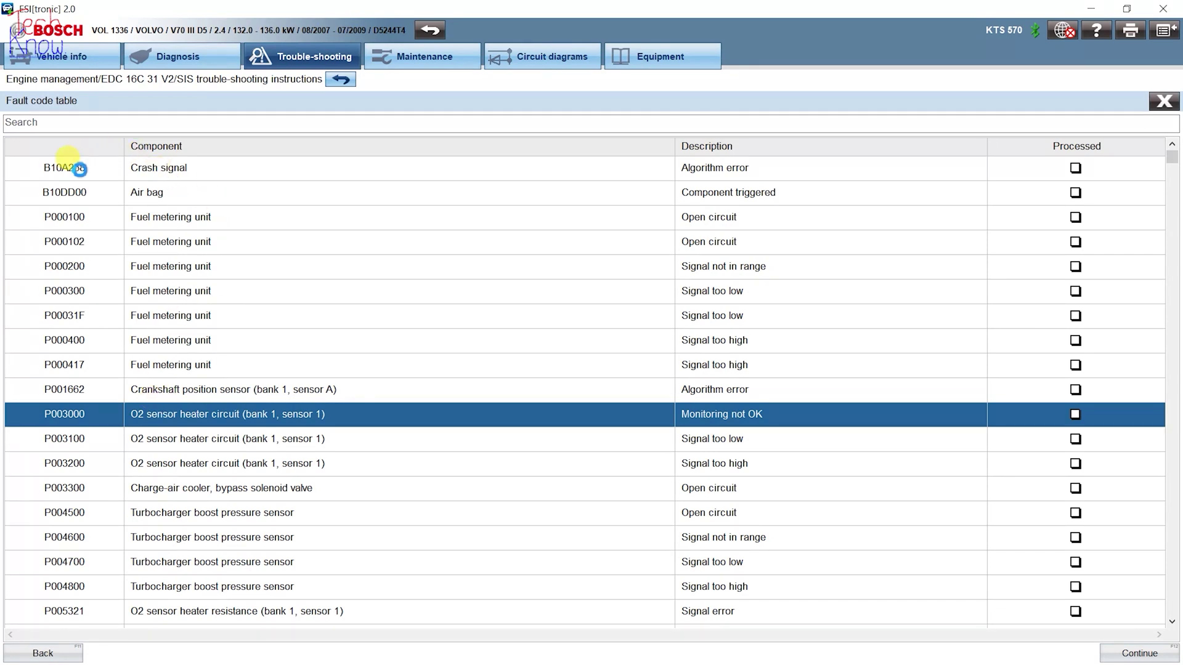
pyautogui.click(42, 651)
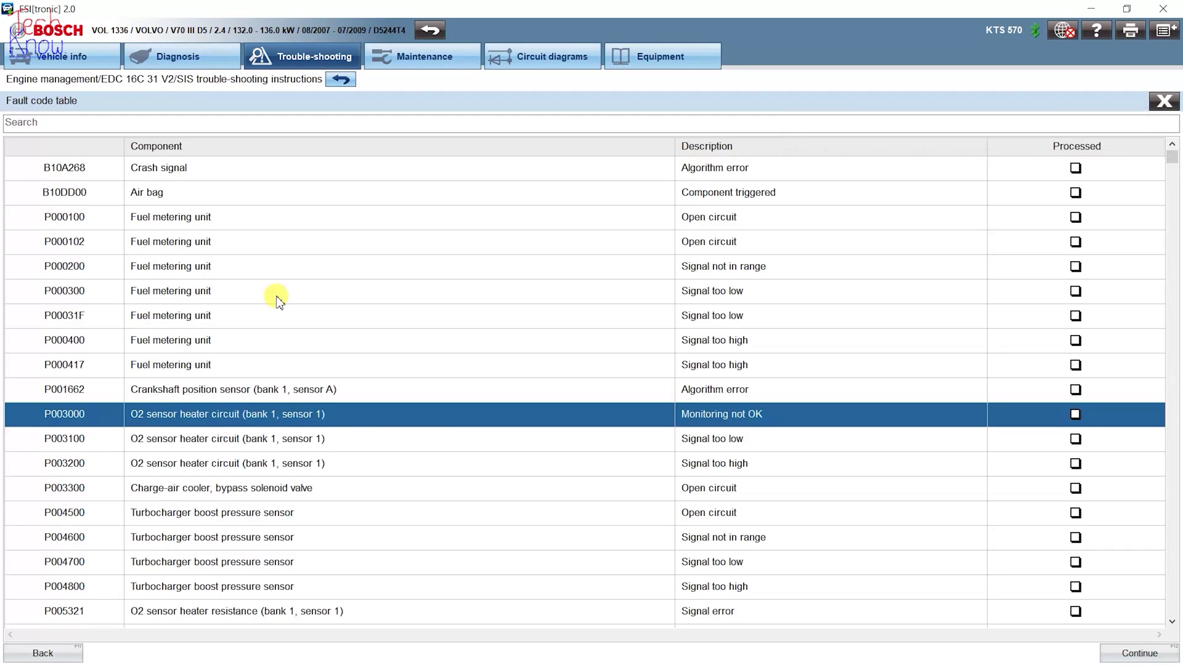
pyautogui.click(81, 169)
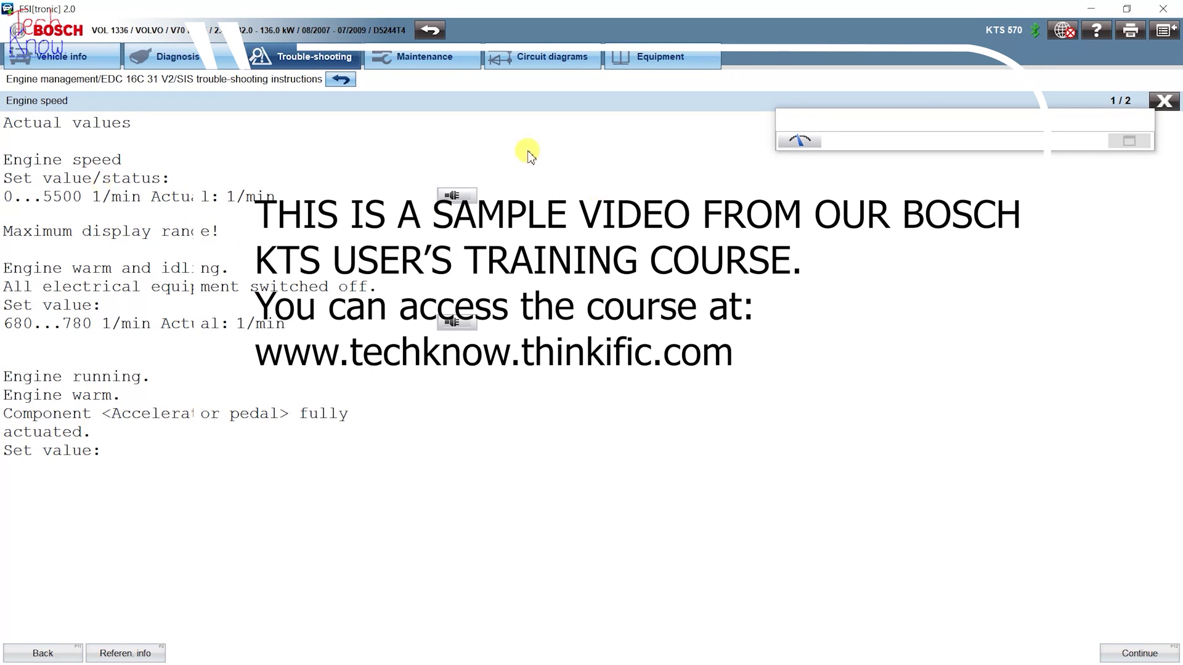
# Step: Transfer the live engine speed to the full-range and idle actual-value fields, and mark the Engine speed section as processed
pyautogui.click(452, 196)
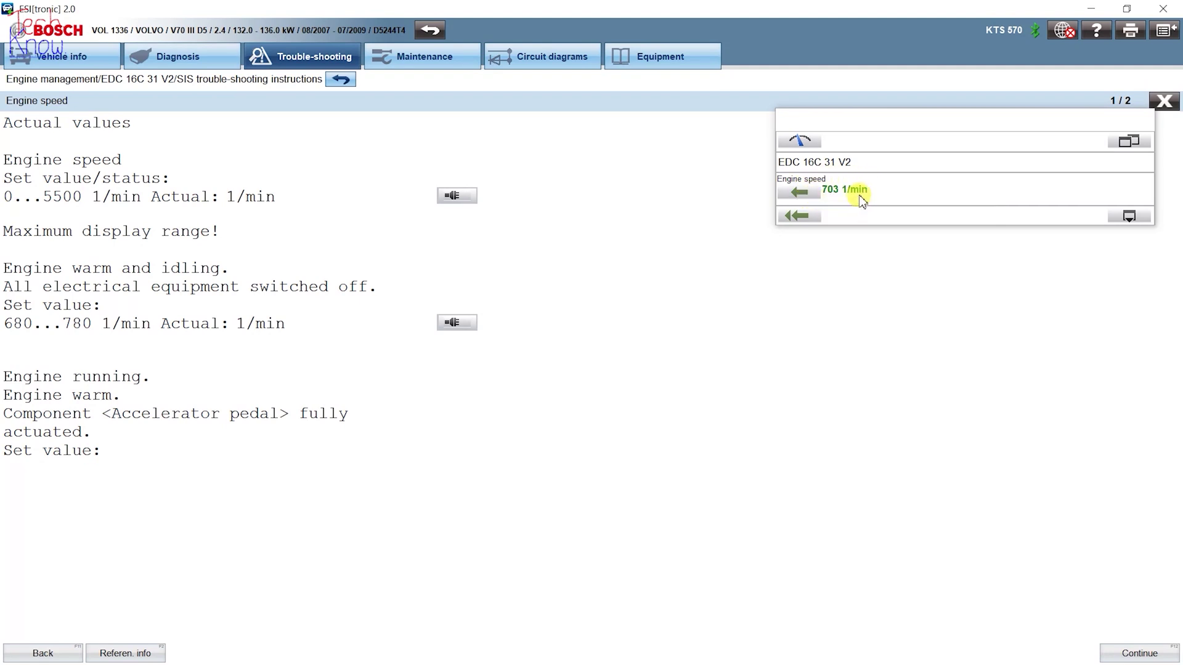
pyautogui.click(799, 194)
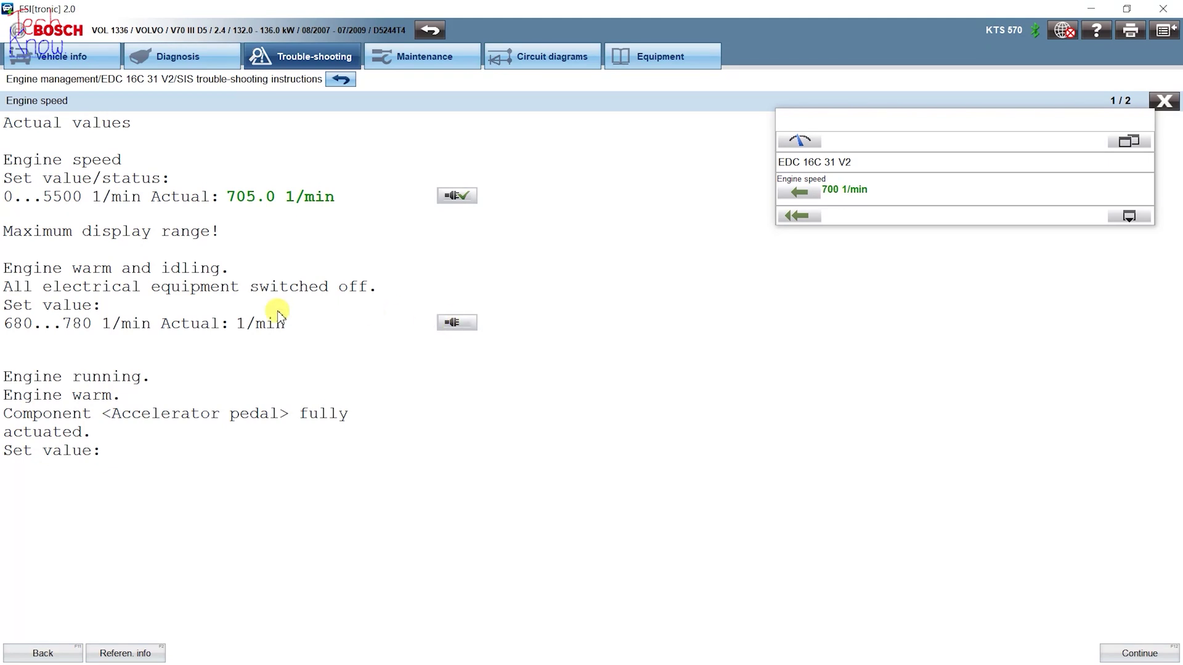
pyautogui.click(798, 192)
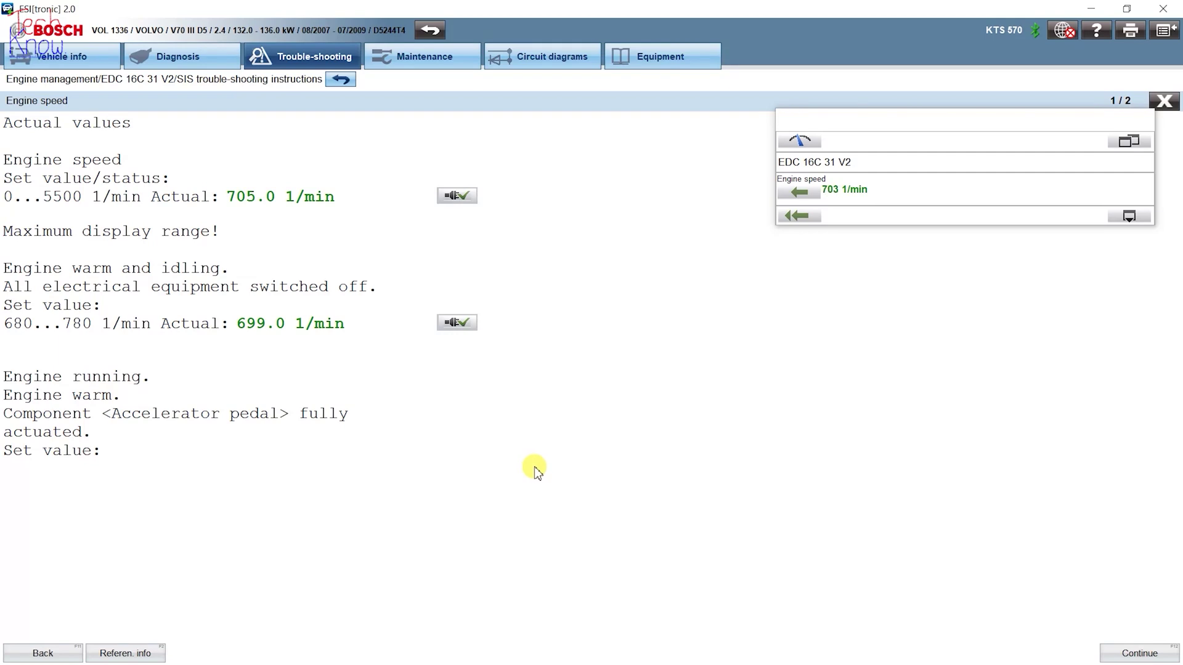
pyautogui.click(1132, 655)
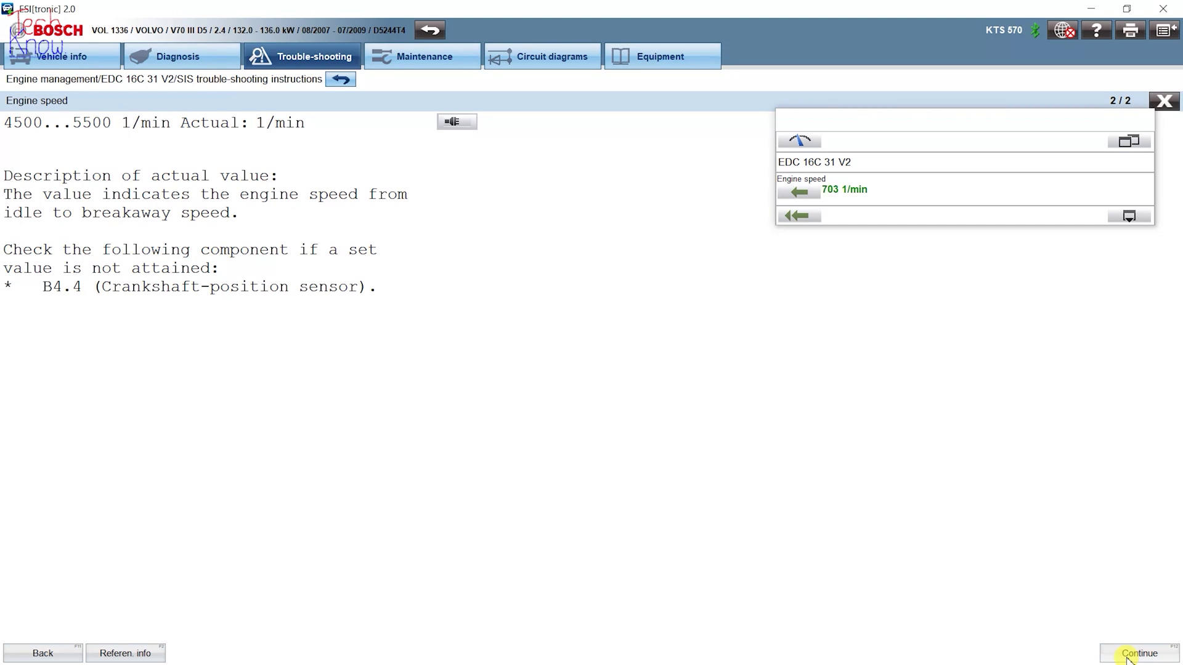
pyautogui.click(1127, 656)
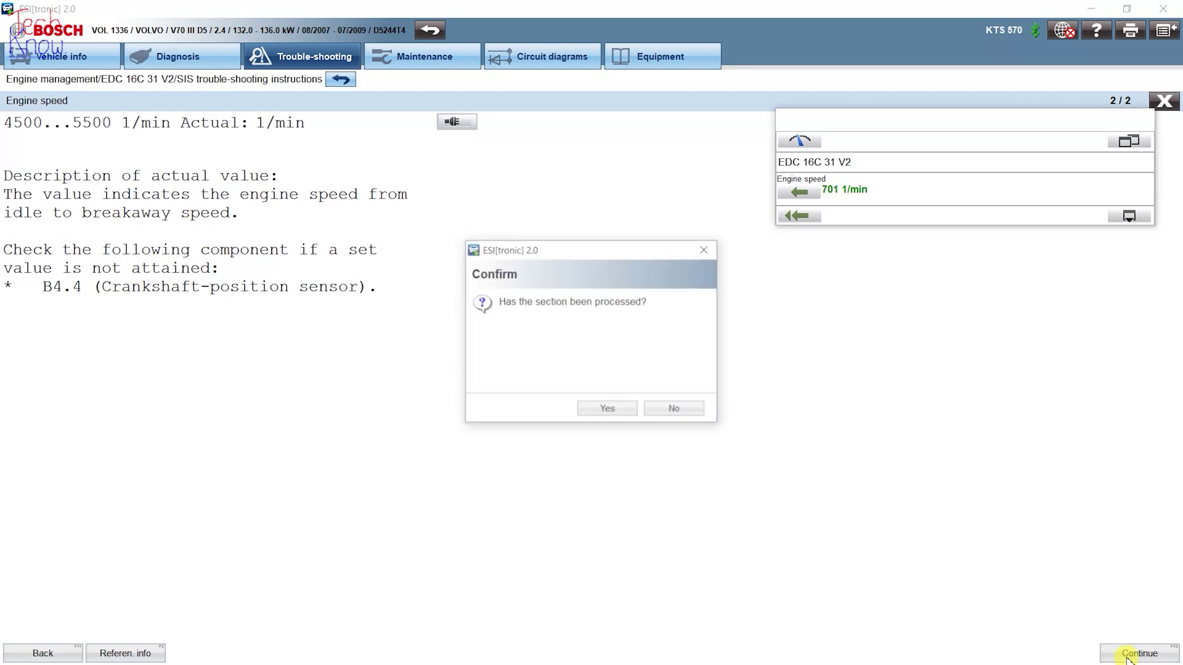
pyautogui.click(618, 414)
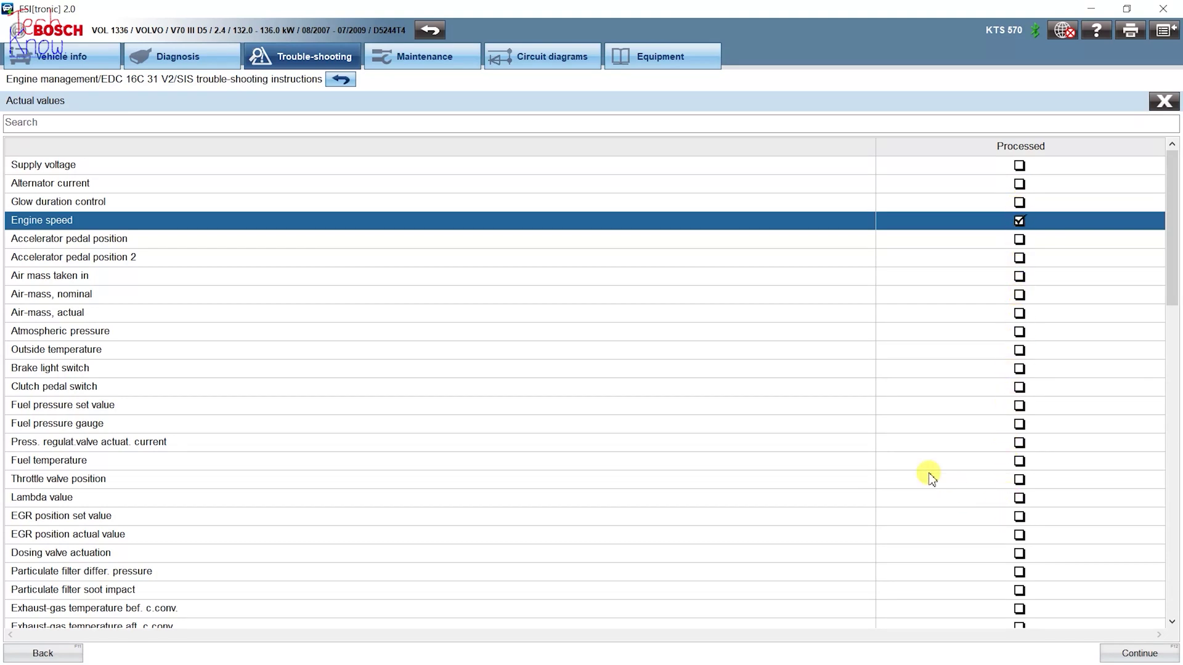
# Step: Look through the list of available actual values and return to the section selection
pyautogui.scroll(-1, 308, 498)
pyautogui.scroll(-3, 308, 498)
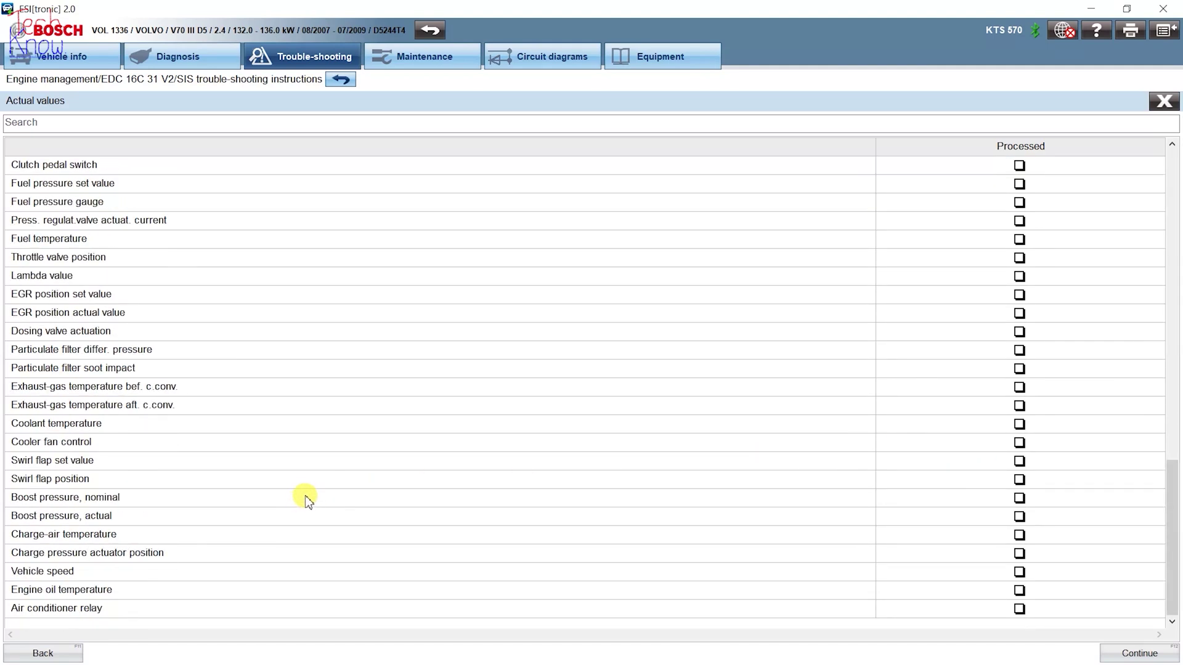
pyautogui.scroll(1, 308, 499)
pyautogui.scroll(3, 308, 497)
pyautogui.scroll(-4, 309, 497)
pyautogui.scroll(3, 309, 496)
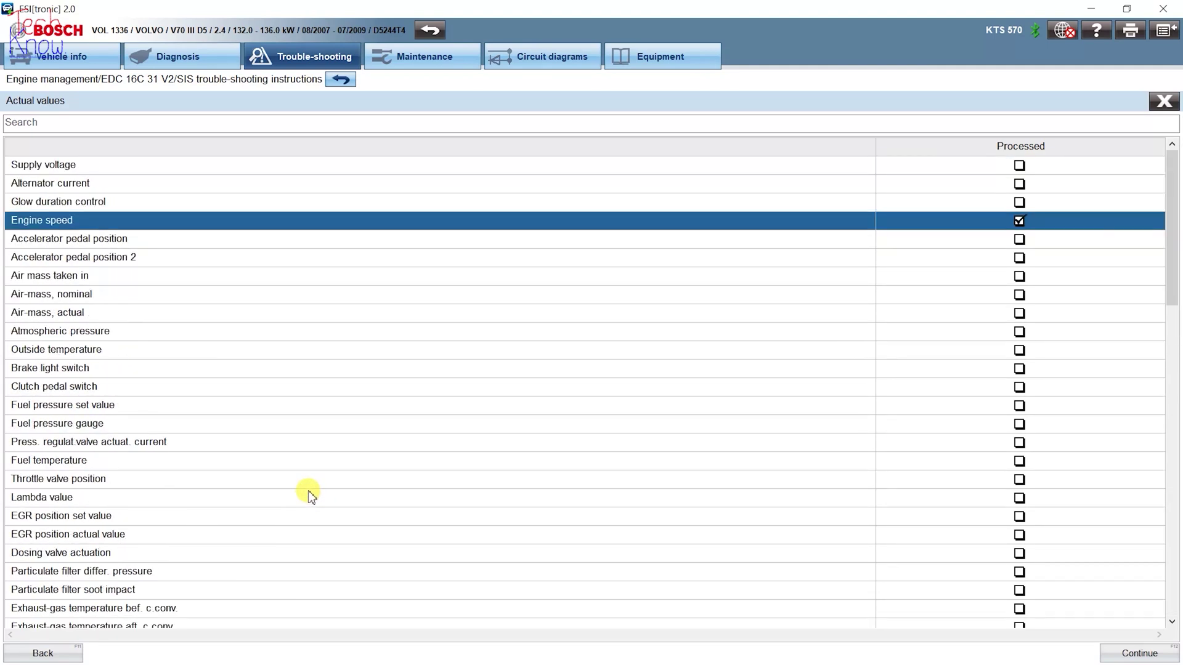
pyautogui.click(60, 121)
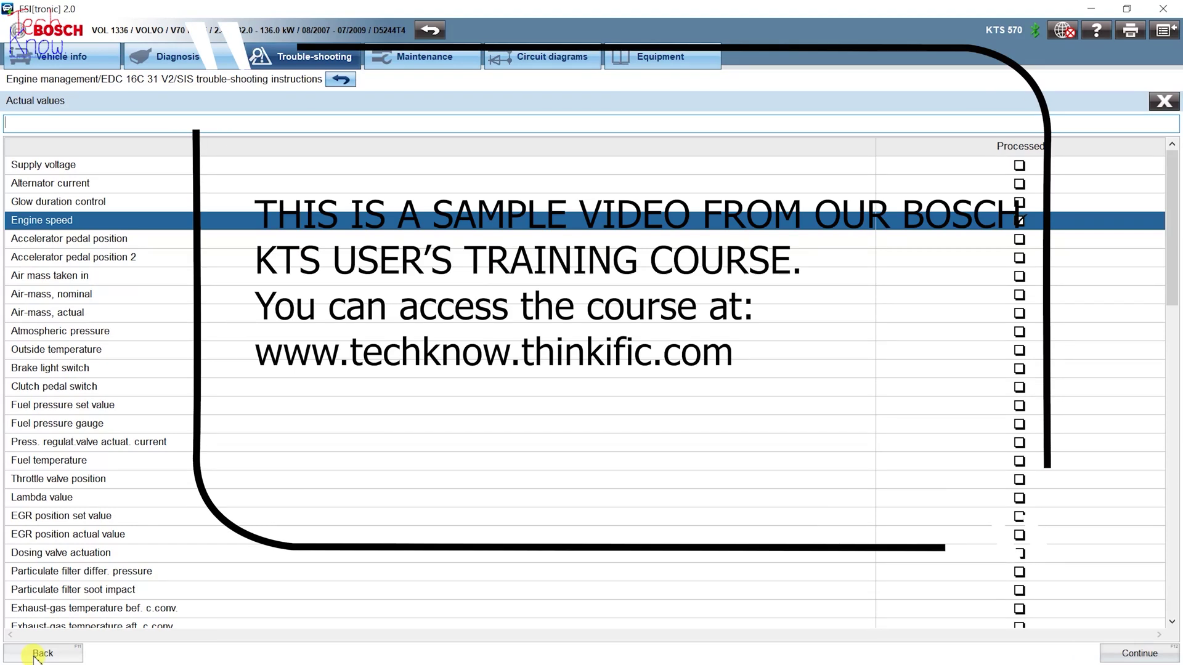
pyautogui.click(39, 654)
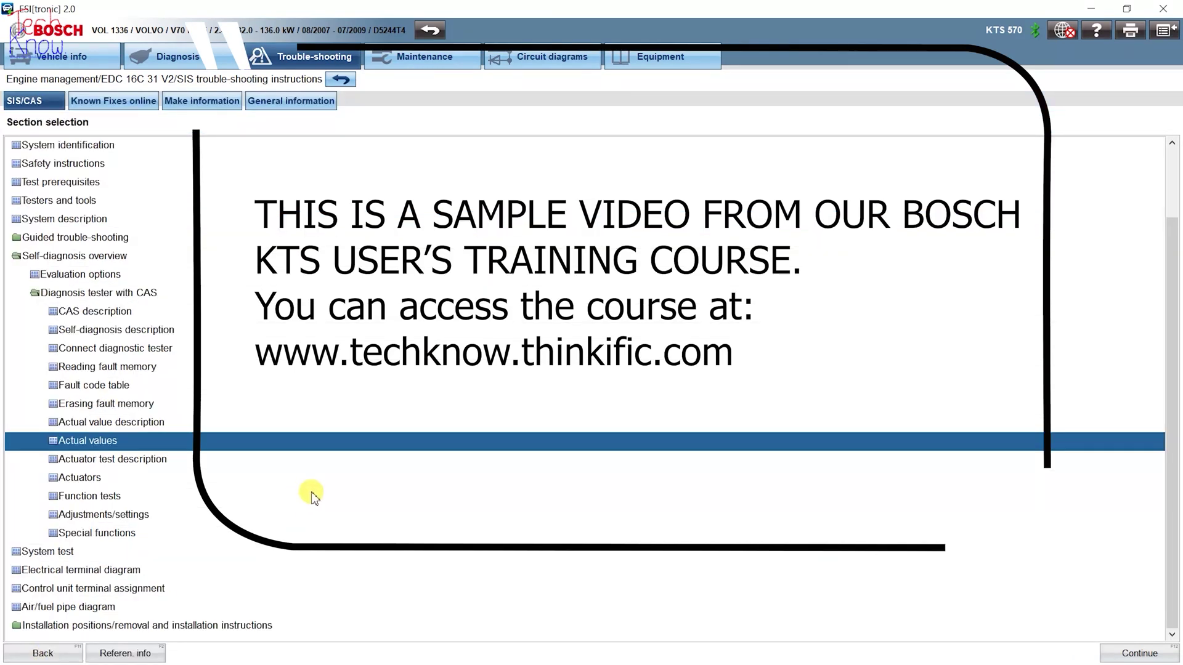